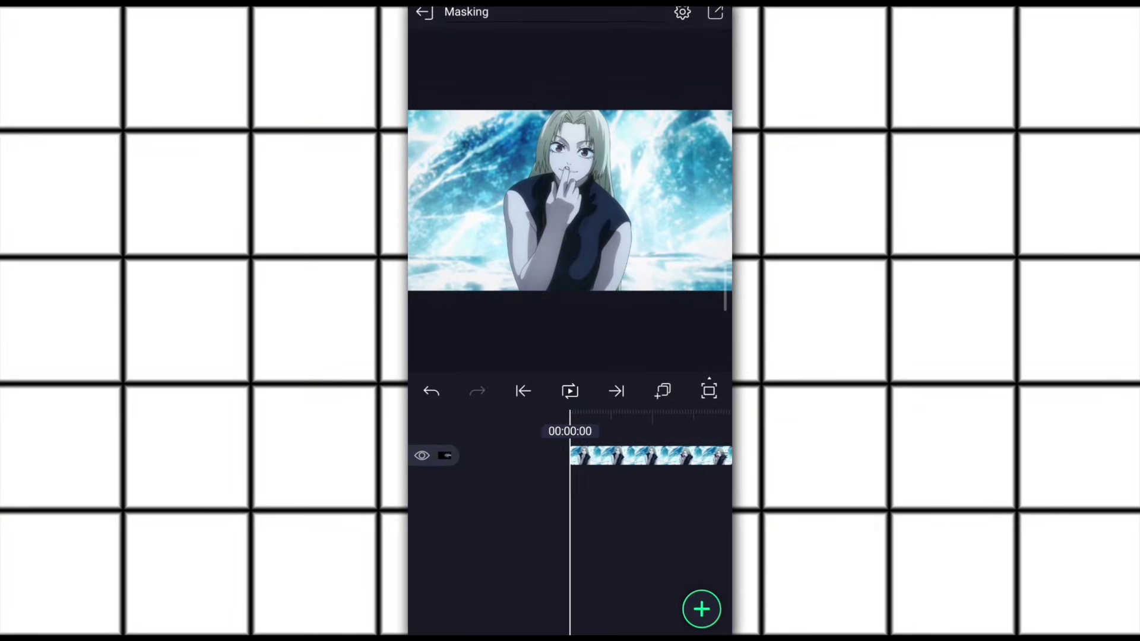
# - Add a Vector Drawing shape and place the first outline points along the arm and shoulder
pyautogui.click(701, 608)
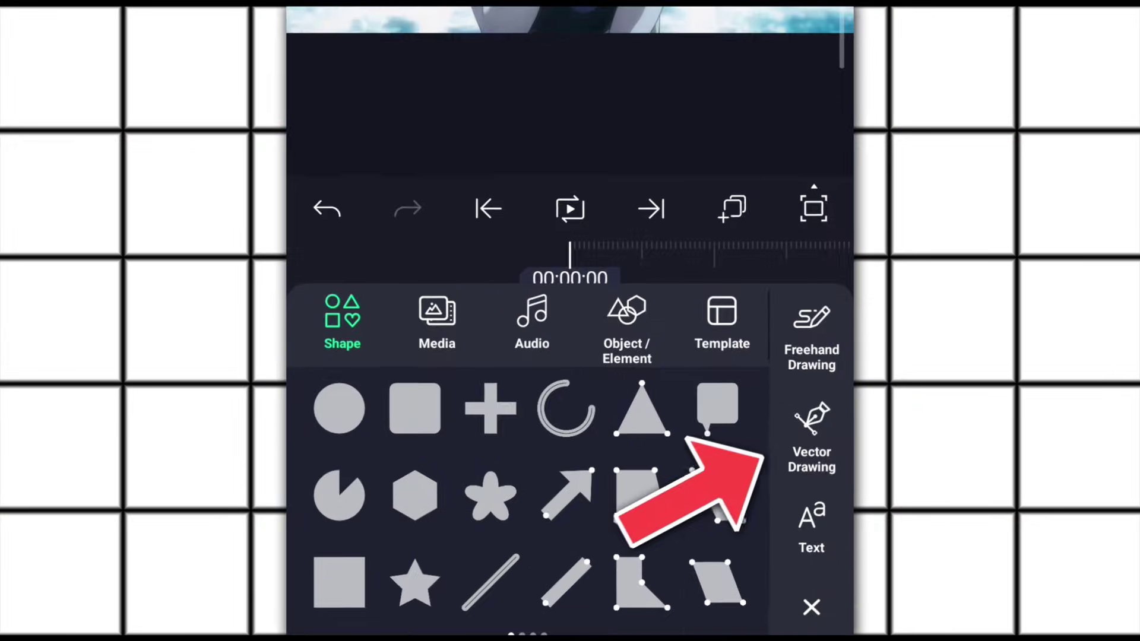
pyautogui.click(708, 520)
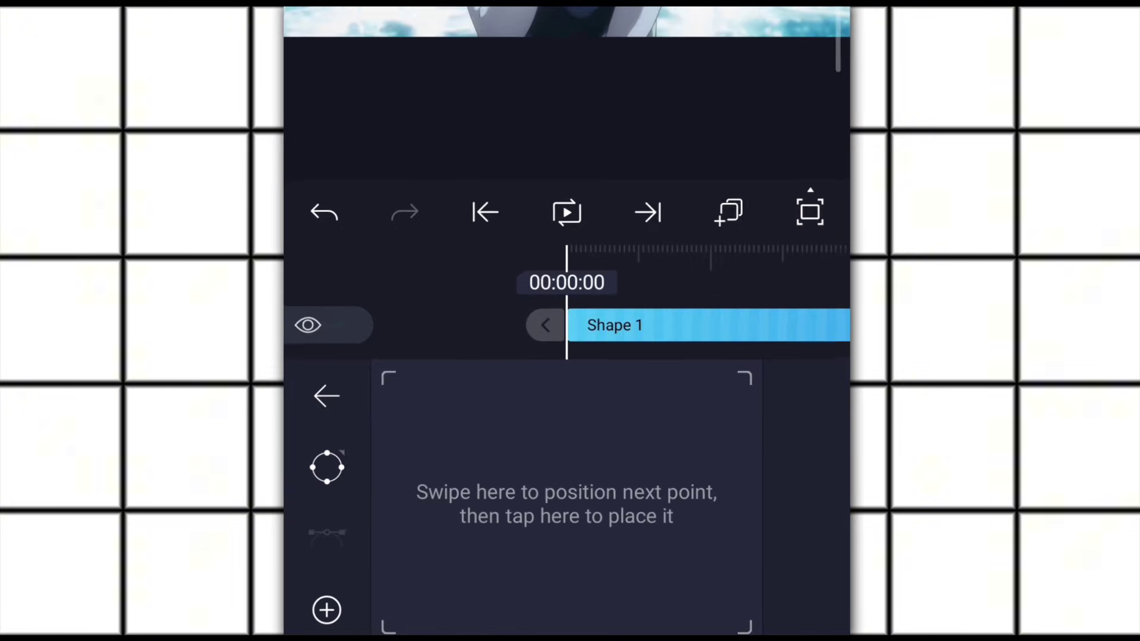
pyautogui.click(570, 585)
pyautogui.moveTo(547, 272); pyautogui.dragTo(678, 332)
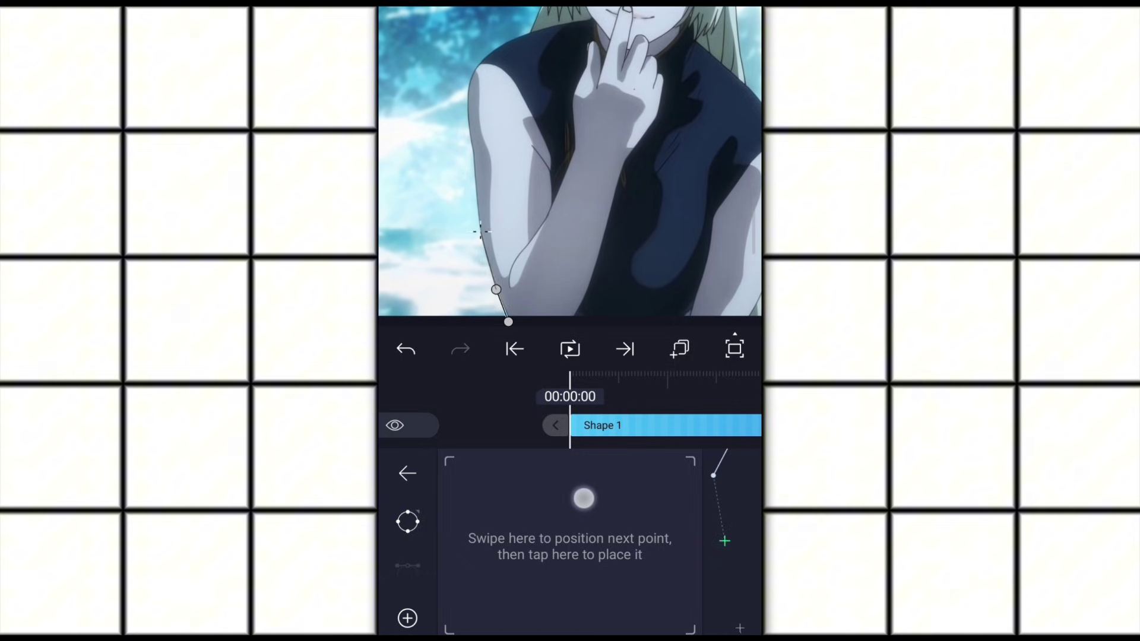
pyautogui.click(608, 547)
pyautogui.click(603, 553)
pyautogui.click(623, 541)
# - Hide the shape, trace the hair and right side, and finish the outline
pyautogui.click(401, 425)
pyautogui.moveTo(614, 529); pyautogui.dragTo(591, 473)
pyautogui.moveTo(751, 474); pyautogui.dragTo(736, 470)
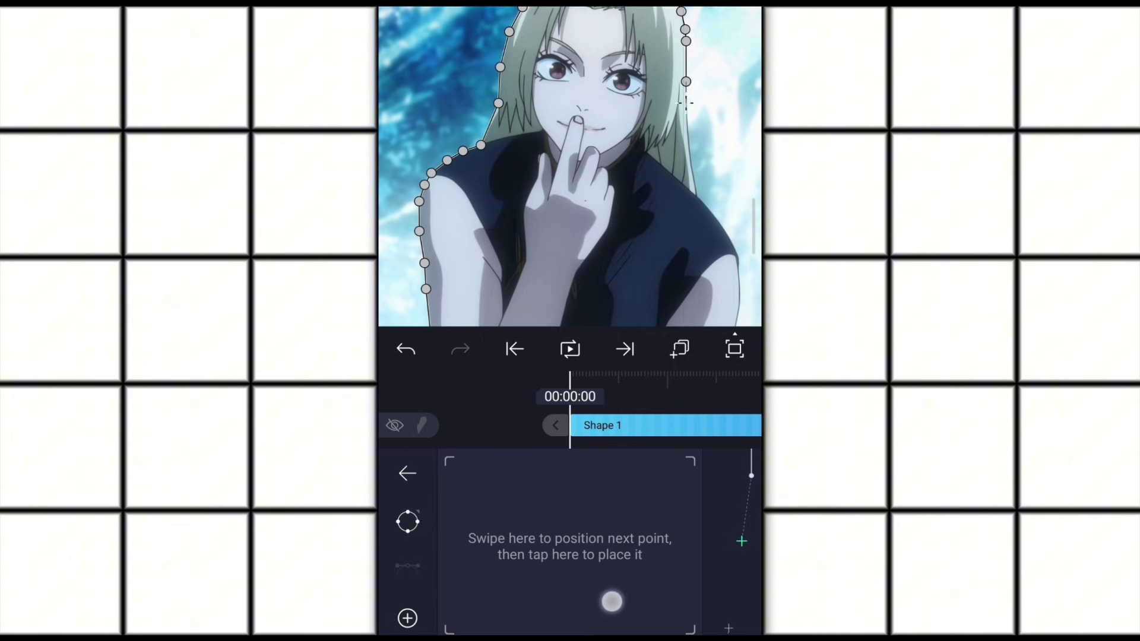
pyautogui.moveTo(570, 544); pyautogui.dragTo(577, 575)
pyautogui.click(576, 574)
pyautogui.click(602, 588)
pyautogui.moveTo(602, 589)
pyautogui.mouseDown()
pyautogui.moveTo(571, 622)
pyautogui.moveTo(569, 549)
pyautogui.mouseUp()
pyautogui.click(570, 549)
pyautogui.click(407, 473)
# - Unhide Shape 1 and select it as the Mask under Blending & Opacity
pyautogui.click(610, 571)
pyautogui.click(395, 425)
pyautogui.scroll(-3, 570, 138)
pyautogui.click(624, 424)
pyautogui.click(748, 500)
pyautogui.scroll(-3, 570, 534)
pyautogui.click(452, 606)
pyautogui.click(418, 557)
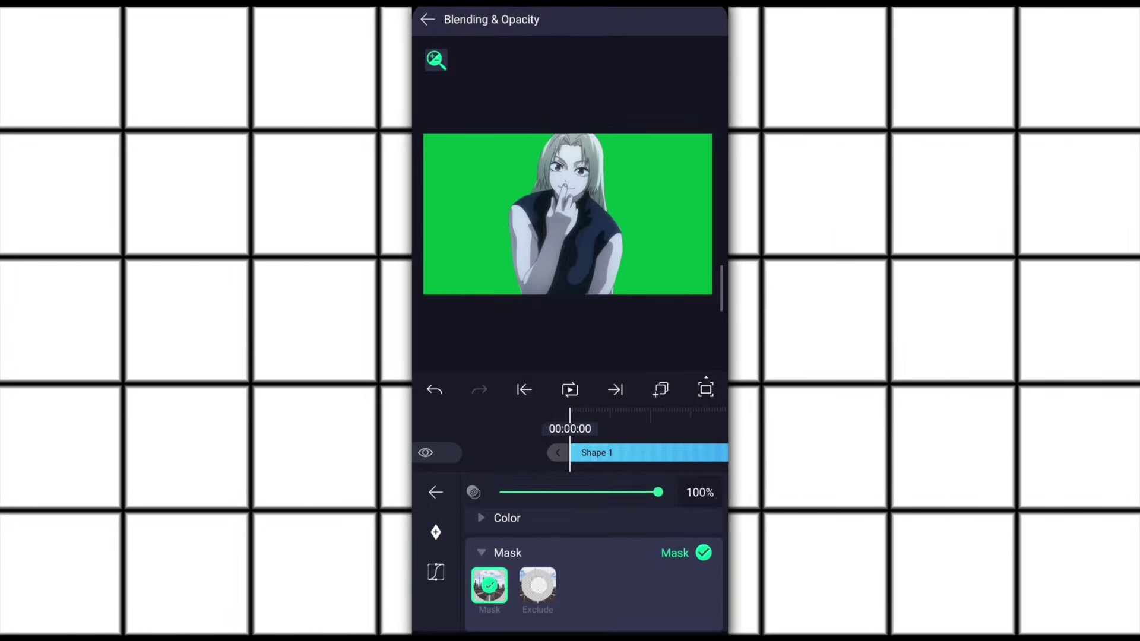
# - Keep the regular Mask mode, return to the timeline, and hide the first layer
pyautogui.click(537, 586)
pyautogui.click(489, 585)
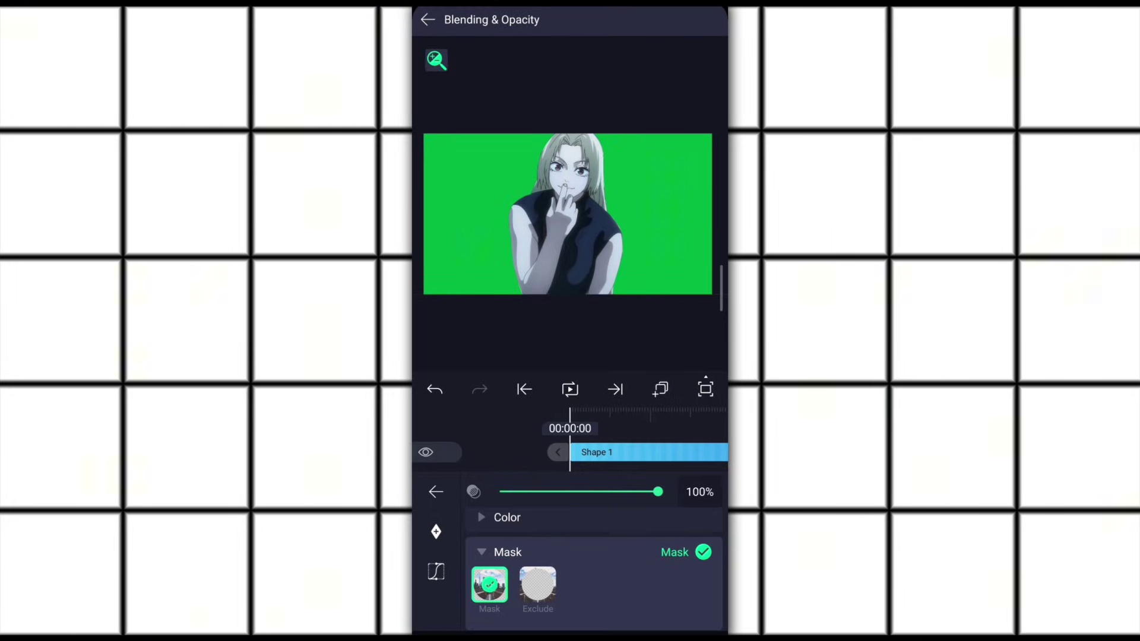
pyautogui.click(435, 492)
pyautogui.click(610, 515)
pyautogui.click(557, 628)
pyautogui.click(356, 513)
# - Duplicate the mask layer into staggered copies, each shifted one frame later
pyautogui.click(703, 422)
pyautogui.click(624, 504)
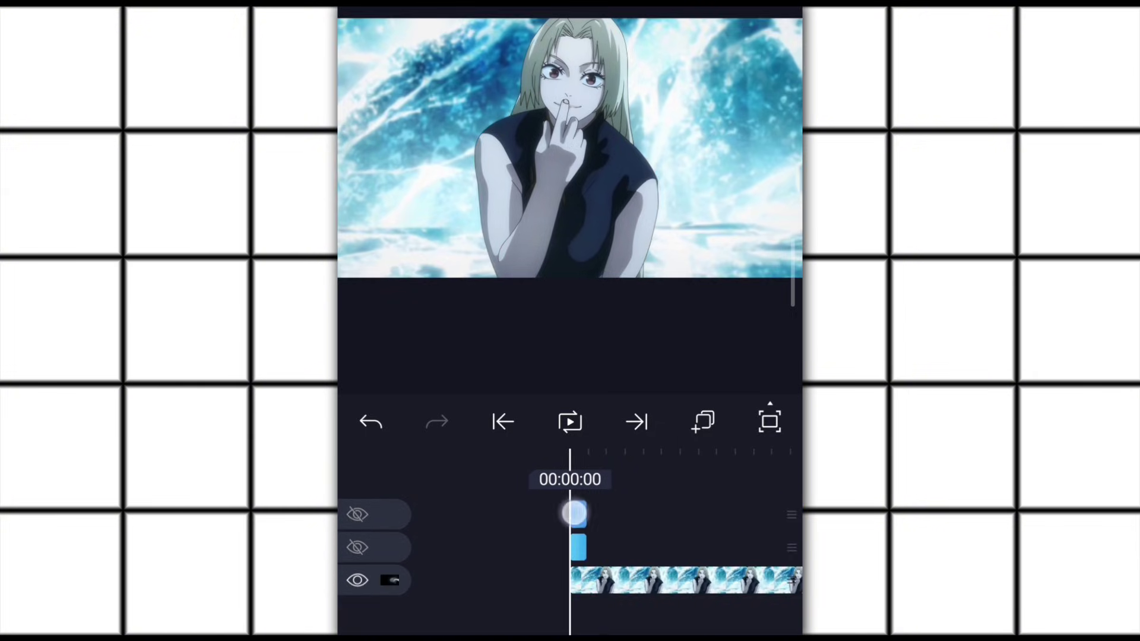
pyautogui.moveTo(575, 515); pyautogui.dragTo(614, 514)
pyautogui.moveTo(636, 633); pyautogui.dragTo(607, 634)
pyautogui.click(569, 515)
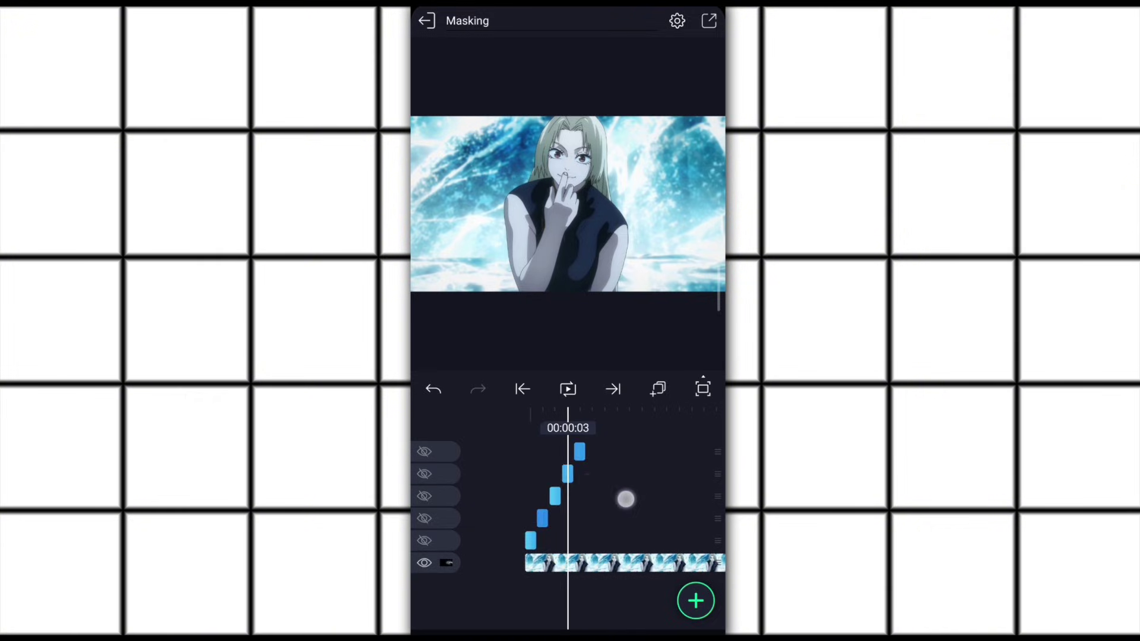
pyautogui.click(580, 452)
pyautogui.click(658, 389)
pyautogui.click(591, 443)
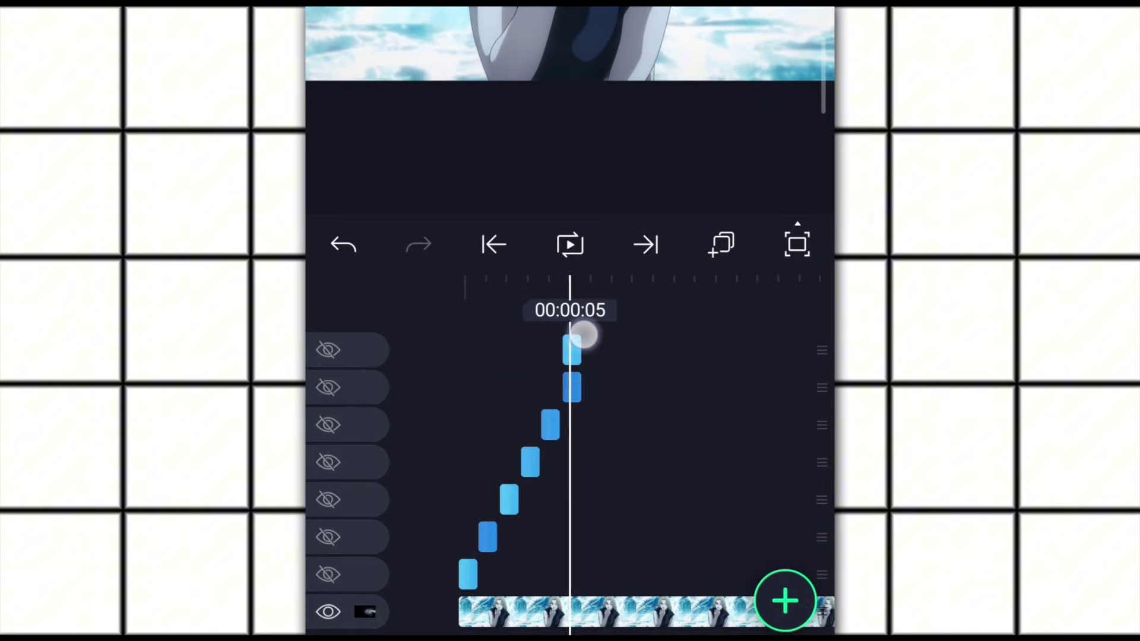
# - Reshape the top mask copy's points to fit its frame
pyautogui.click(570, 452)
pyautogui.click(510, 582)
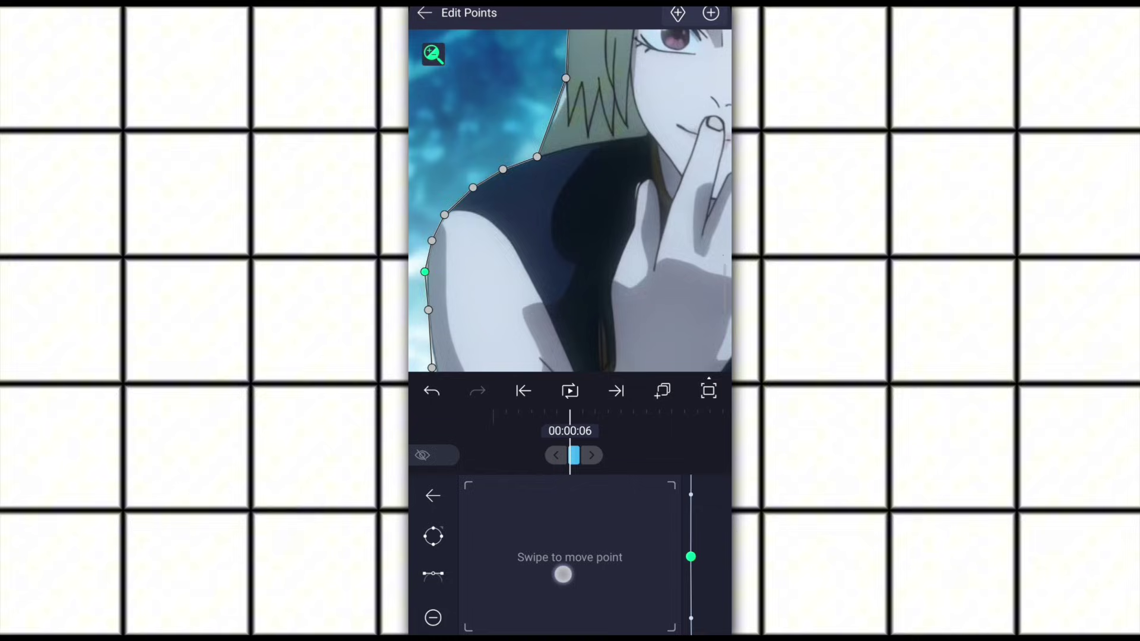
pyautogui.moveTo(563, 574); pyautogui.dragTo(566, 577)
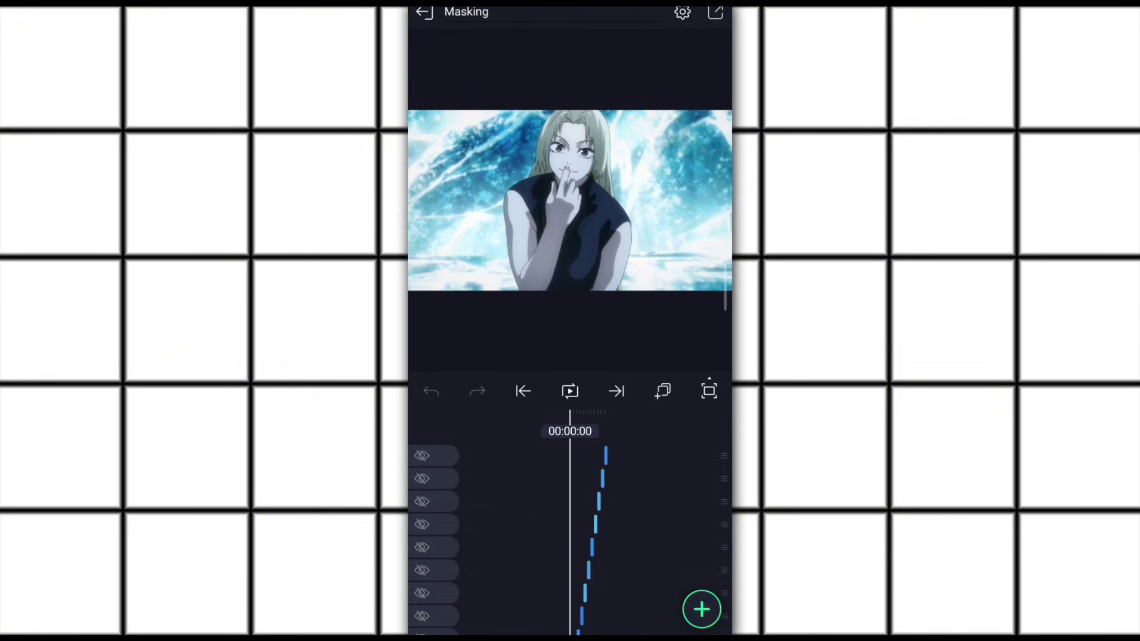
pyautogui.scroll(-3, 569, 534)
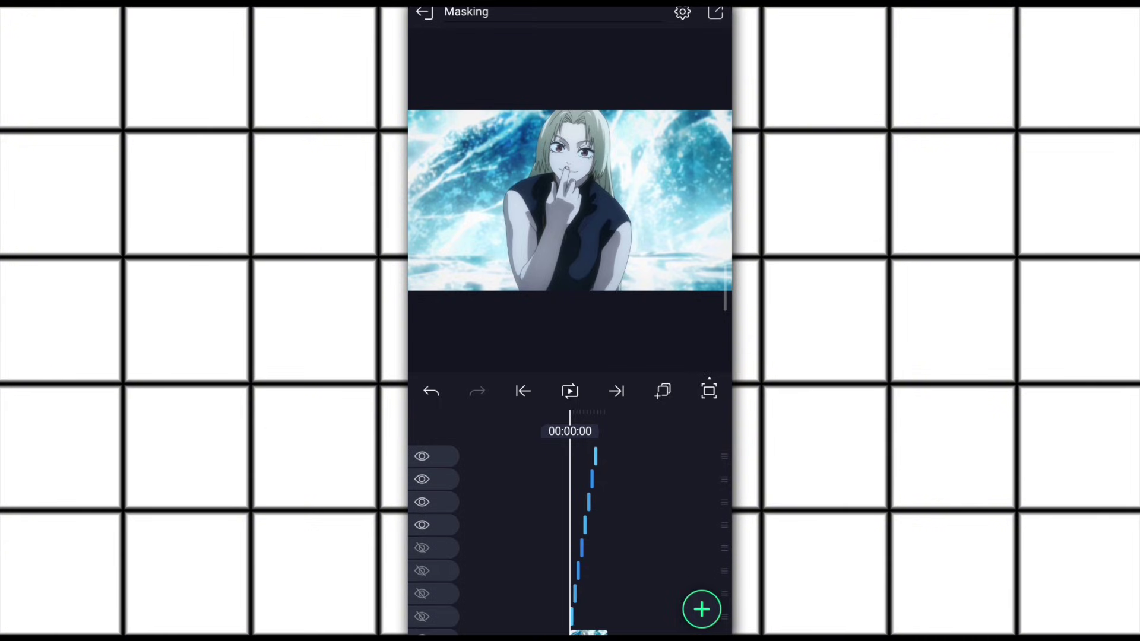
# - Unhide the hidden mask layer, then select and group all twelve mask layers
pyautogui.click(423, 594)
pyautogui.click(537, 547)
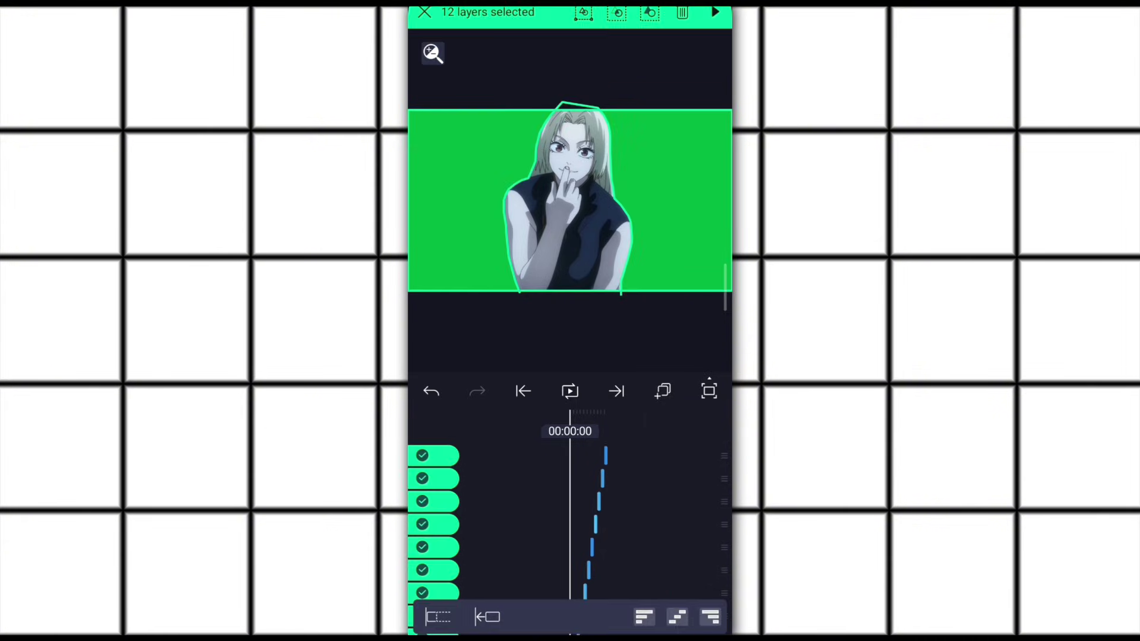
pyautogui.click(584, 13)
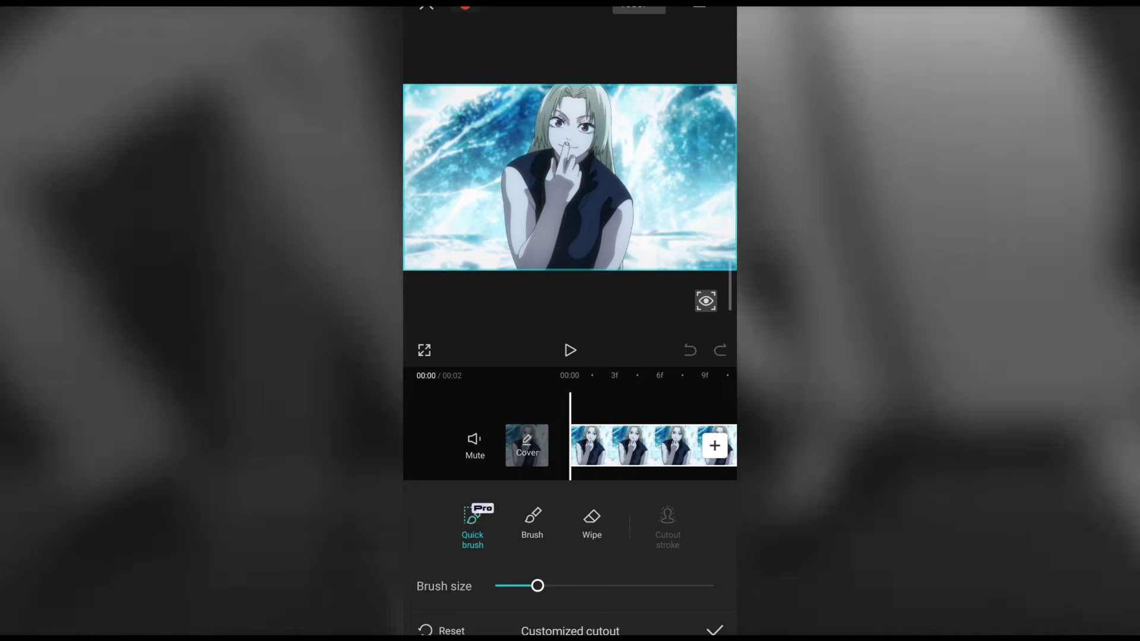
# - Brush over the anime character in Customized cutout, confirm, and preview the isolated clip
pyautogui.moveTo(570, 160); pyautogui.dragTo(547, 236)
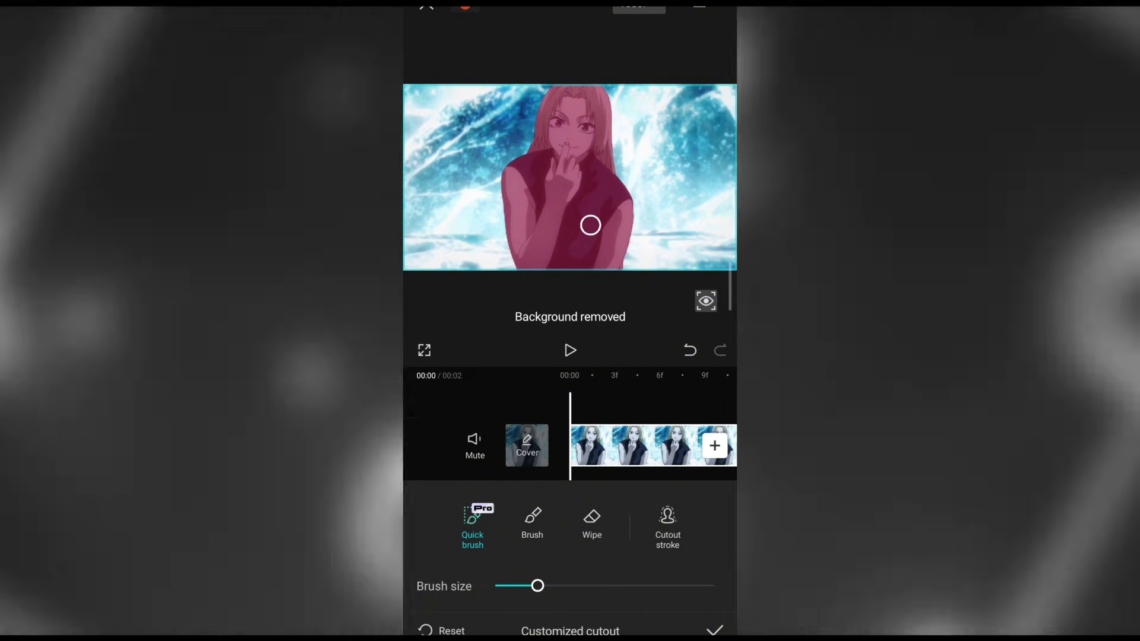
pyautogui.click(714, 630)
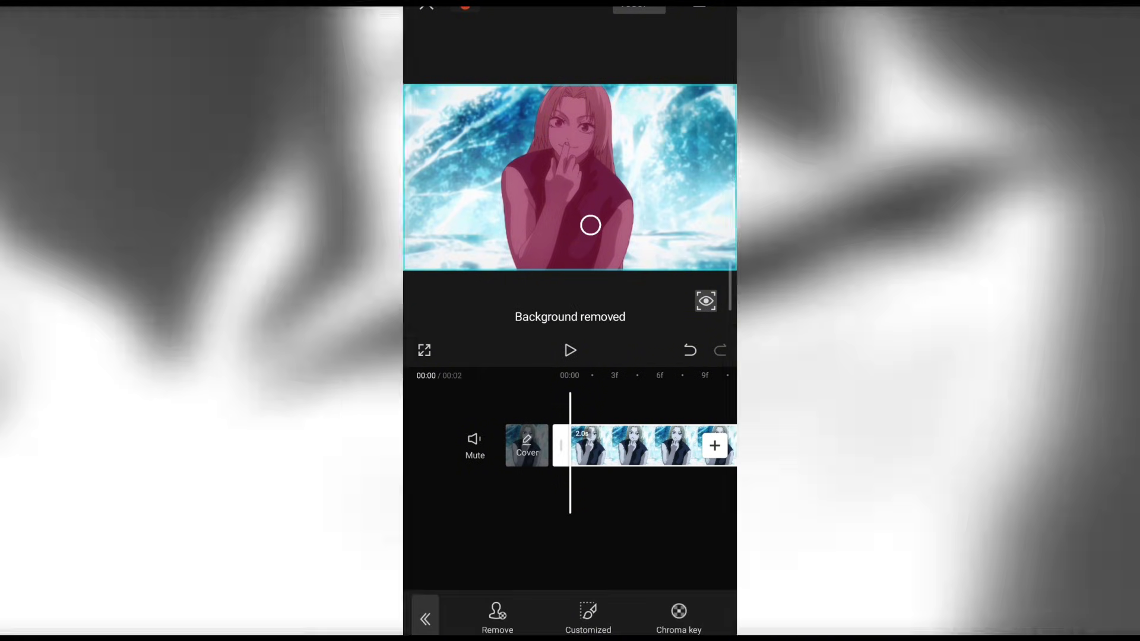
pyautogui.click(422, 615)
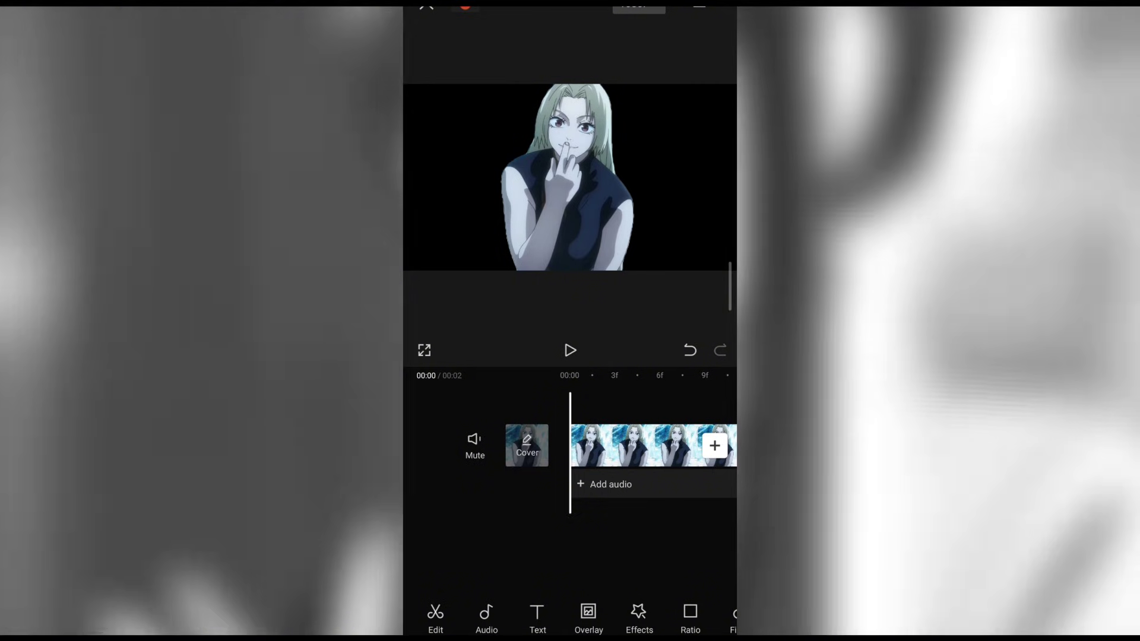
pyautogui.click(569, 350)
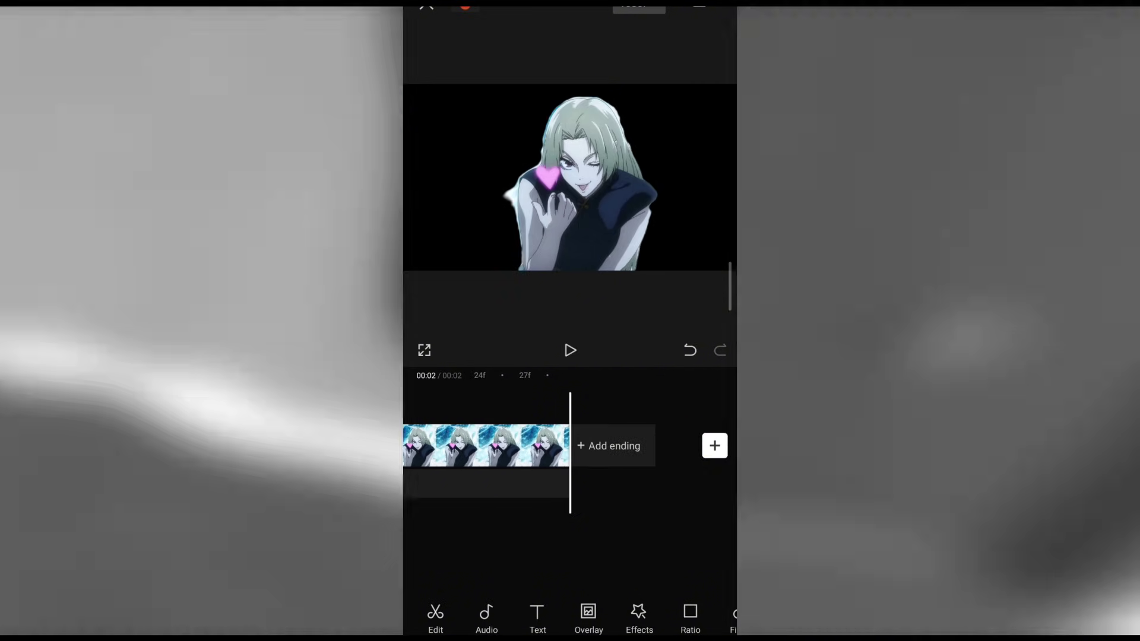